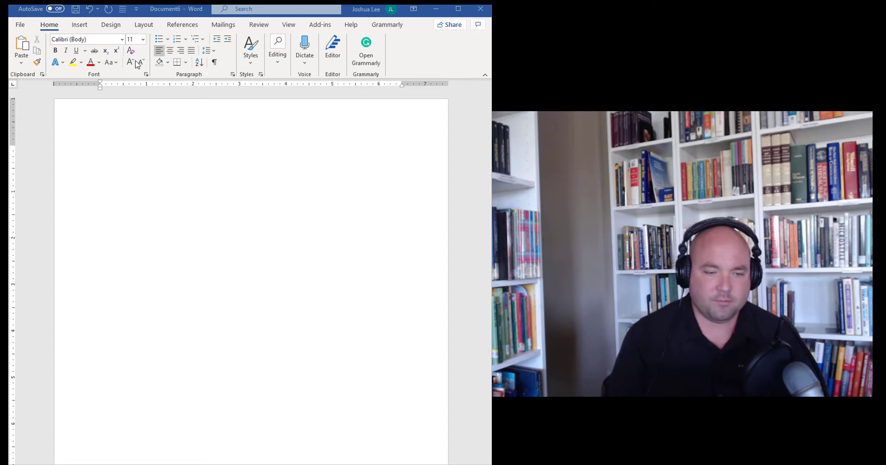
Set the font of the blank document to Times New Roman, size 12
left_click(122, 41)
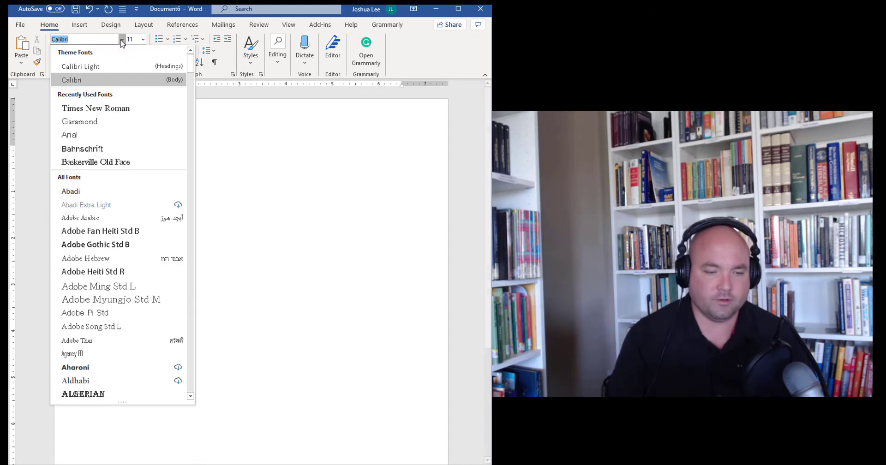
left_click(103, 109)
left_click(145, 40)
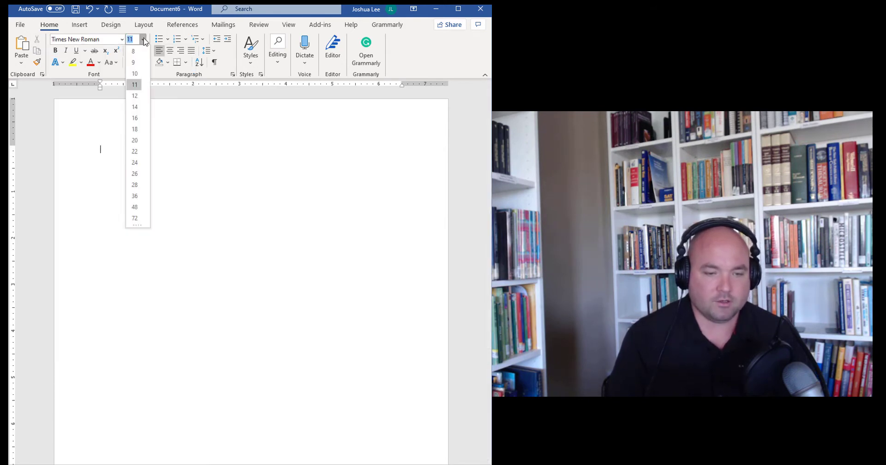
left_click(133, 98)
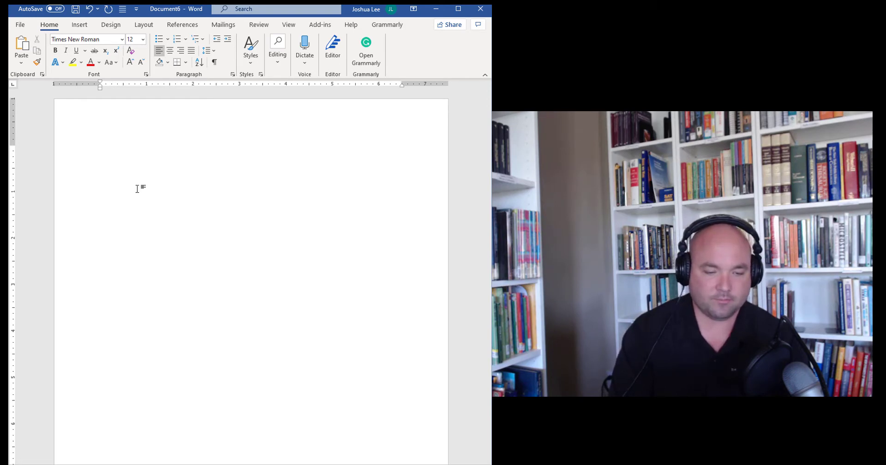
Enter the paper title "How to Write a Title Page" on the first line
type("How to Write A")
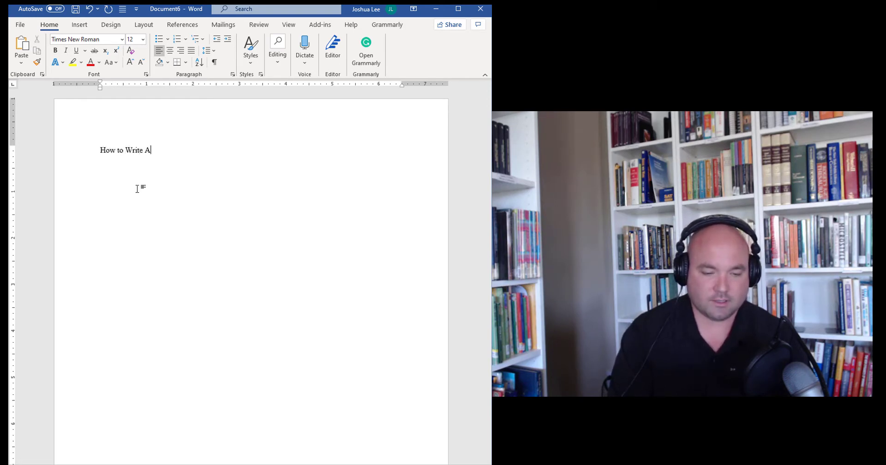
key("BackSpace")
type("a Ti")
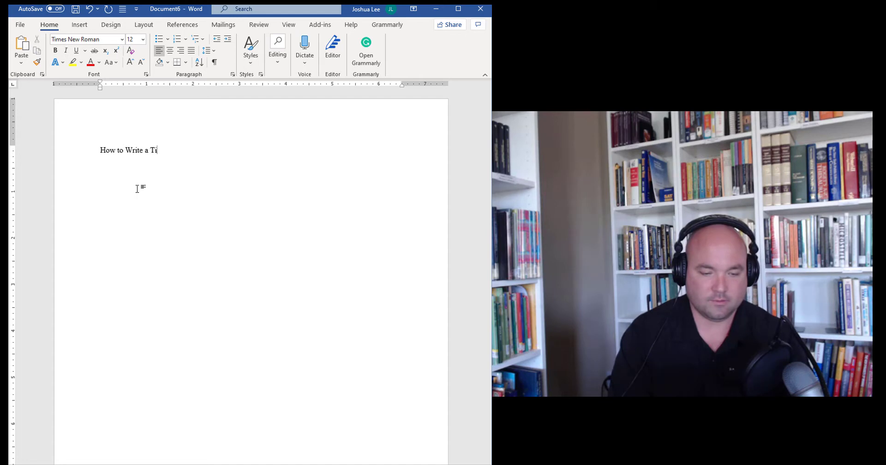
type("tle Page")
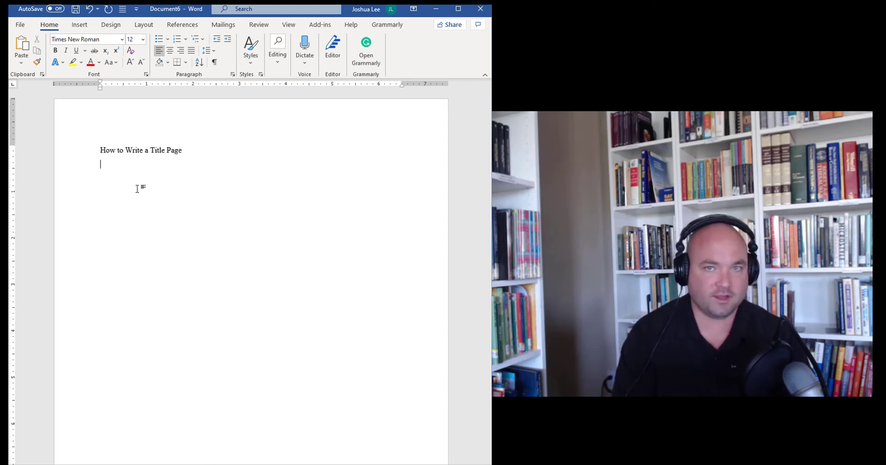
Enter the student author's full name on the line below the title
type("Stud")
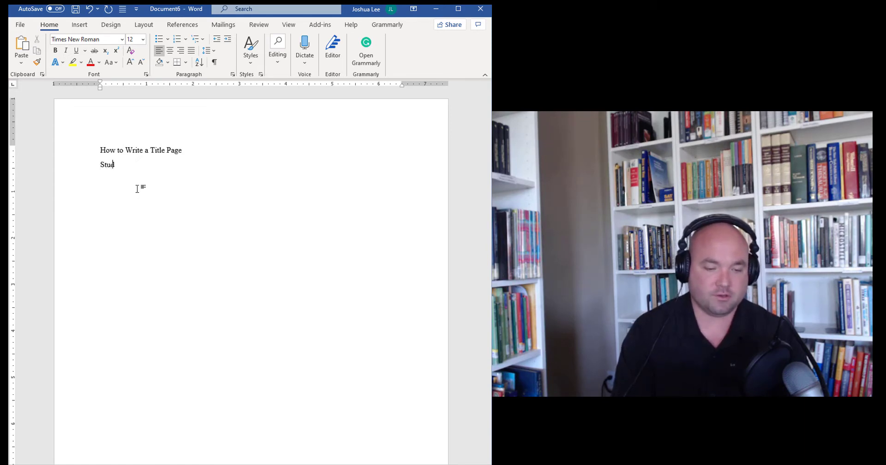
type("ent A ")
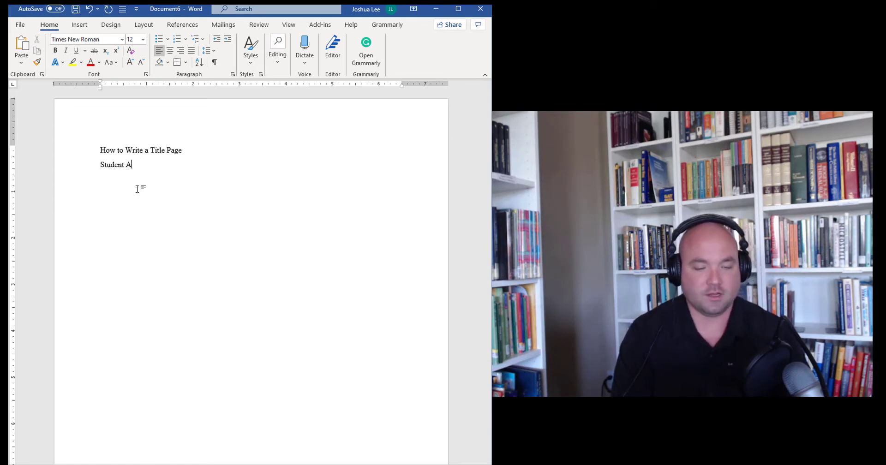
type("Holish")
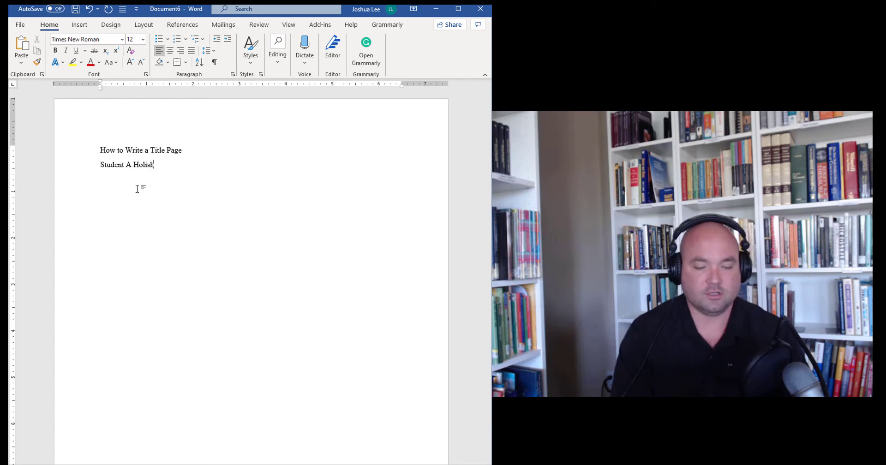
key("Return")
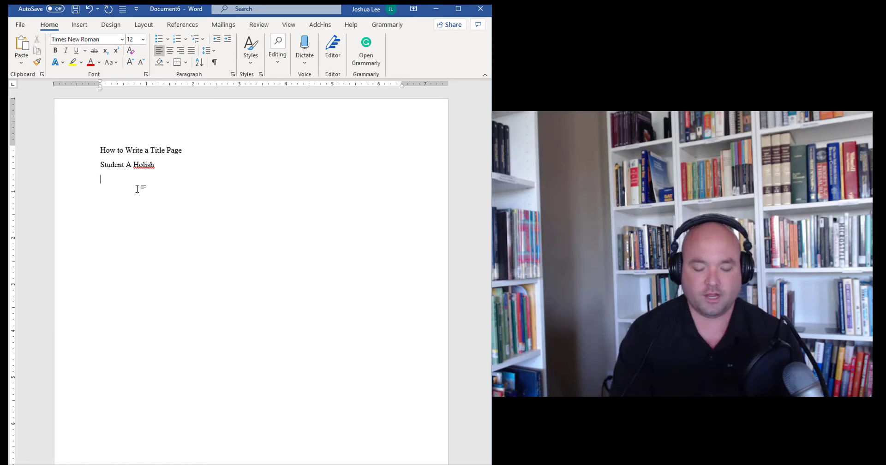
Enter the affiliation and course line "My University - English 101" below the student's name
type("My Uni")
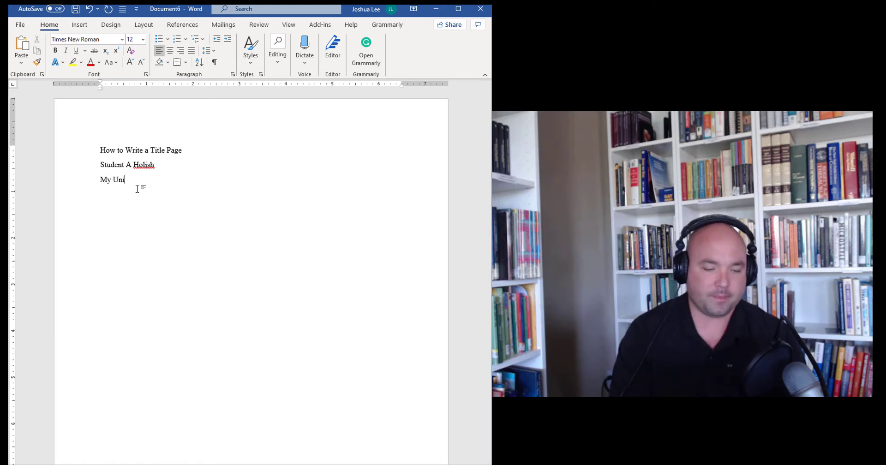
type("versity  -")
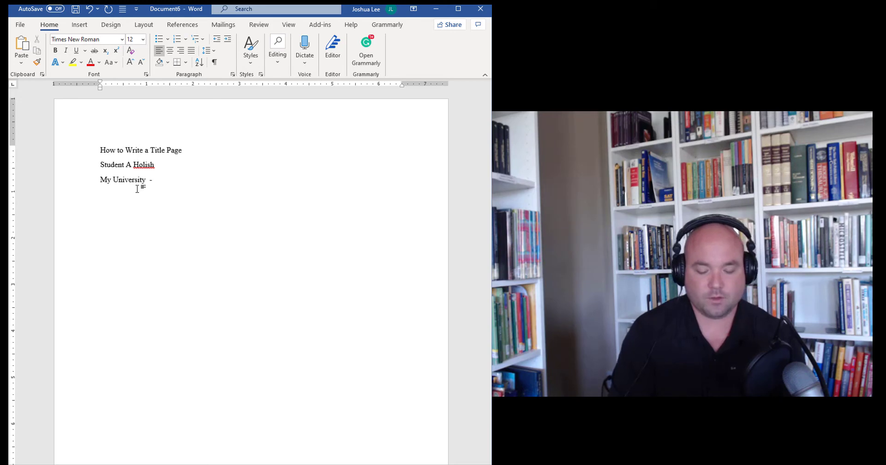
type("Eng")
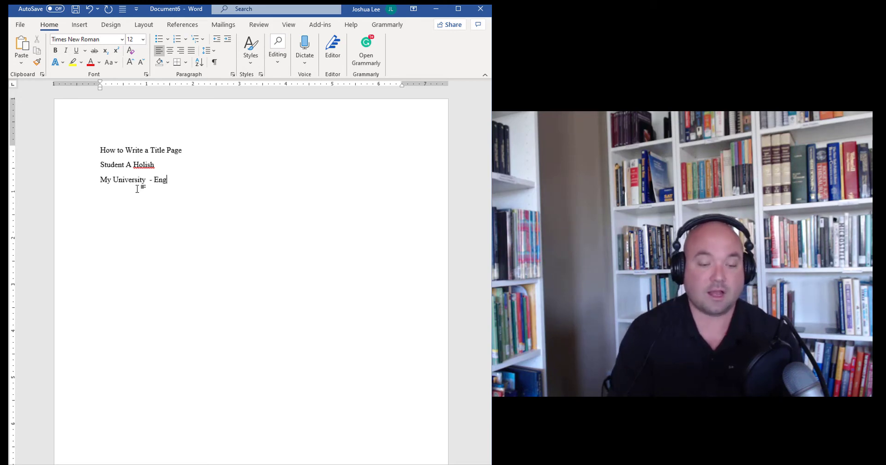
type("lish 101")
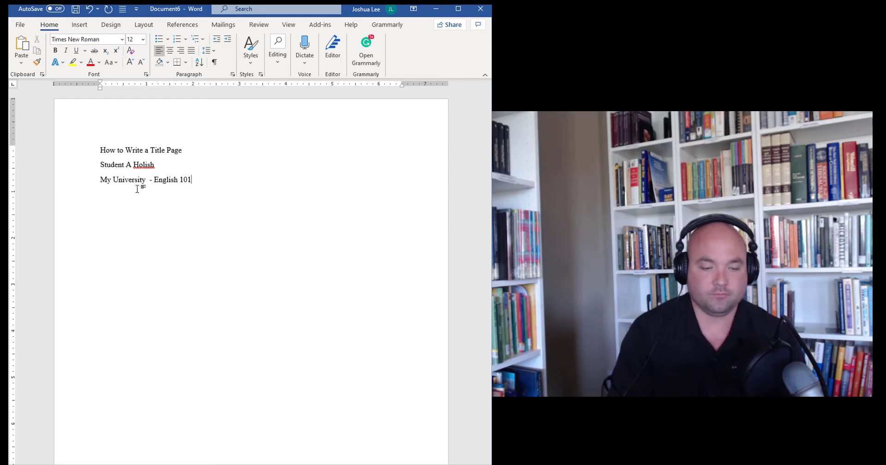
key("Return")
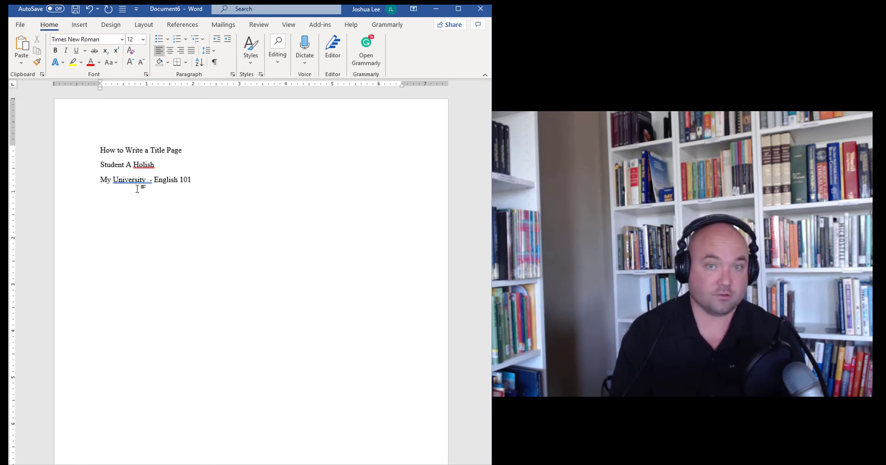
Enter the instructor line with the title Professor and the instructor's surname below the course line
type("Pro")
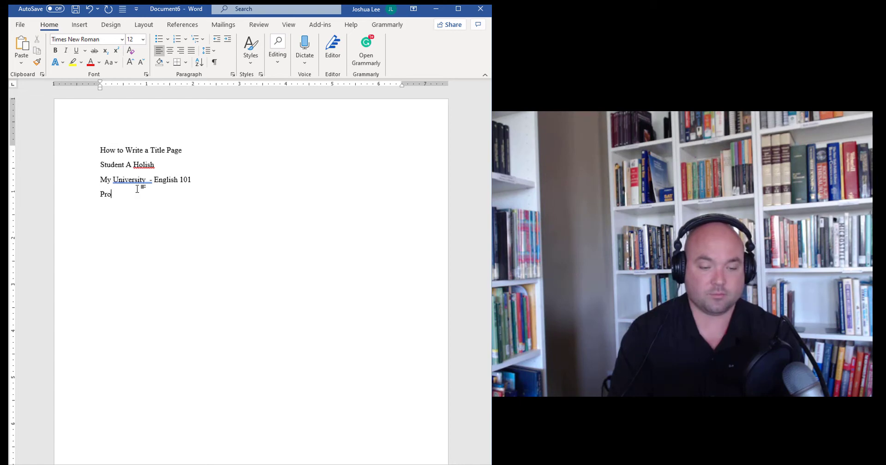
type("fessor")
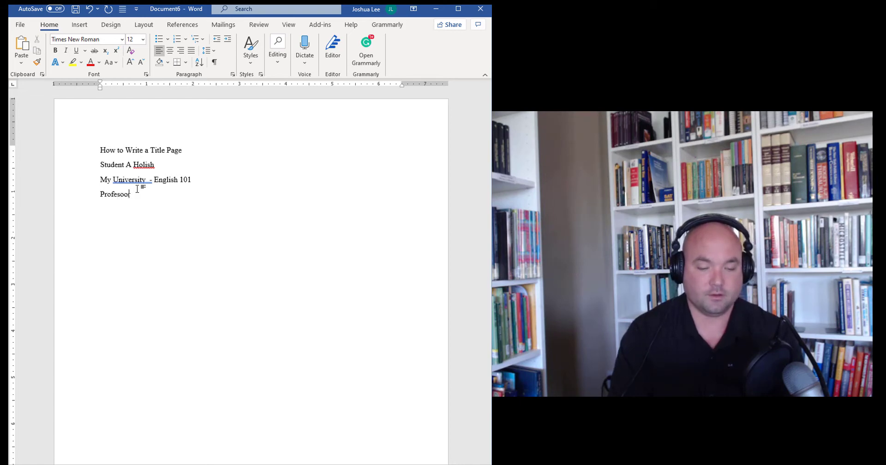
key("BackSpace")
key("BackSpace")
key("BackSpace")
key("BackSpace")
type("ssor Lee")
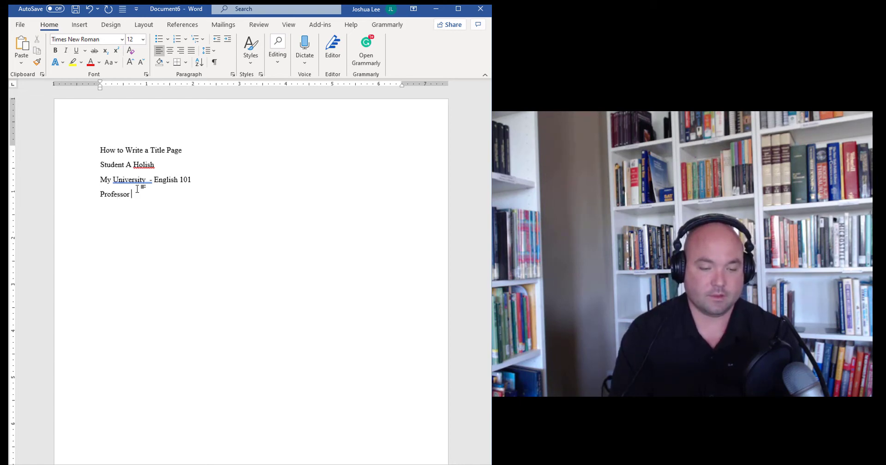
key("Return")
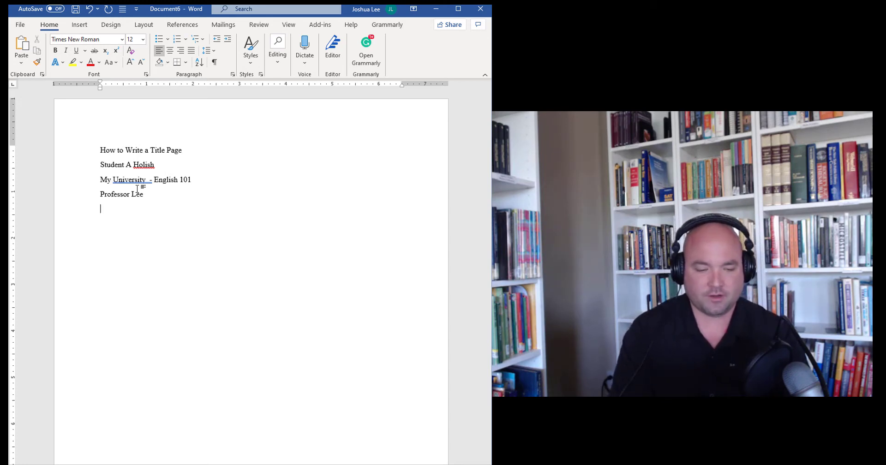
Enter the date "September 2, 2020" below the instructor line
type("Septe")
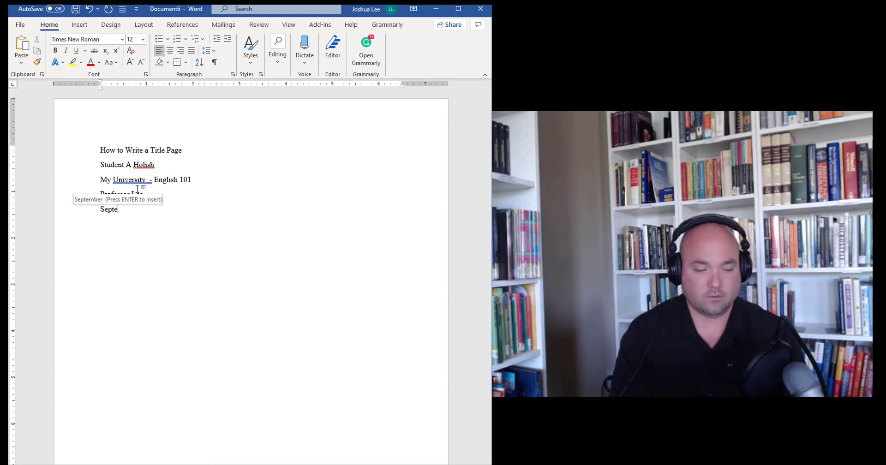
key("Return")
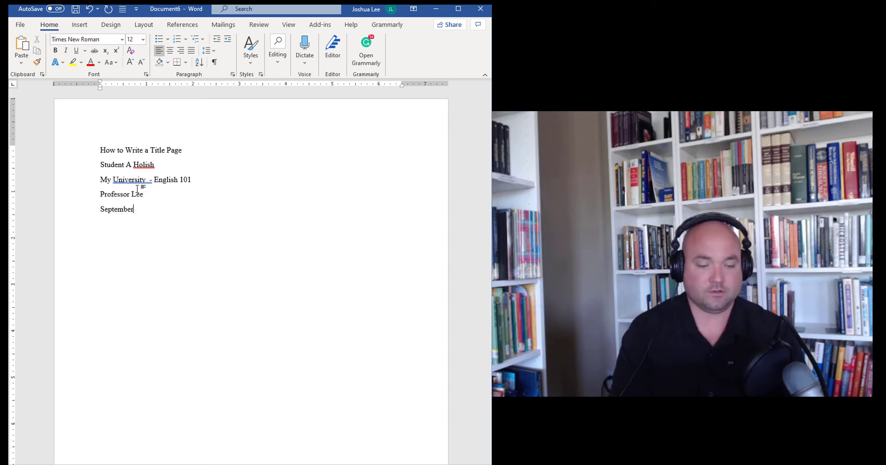
key("Return")
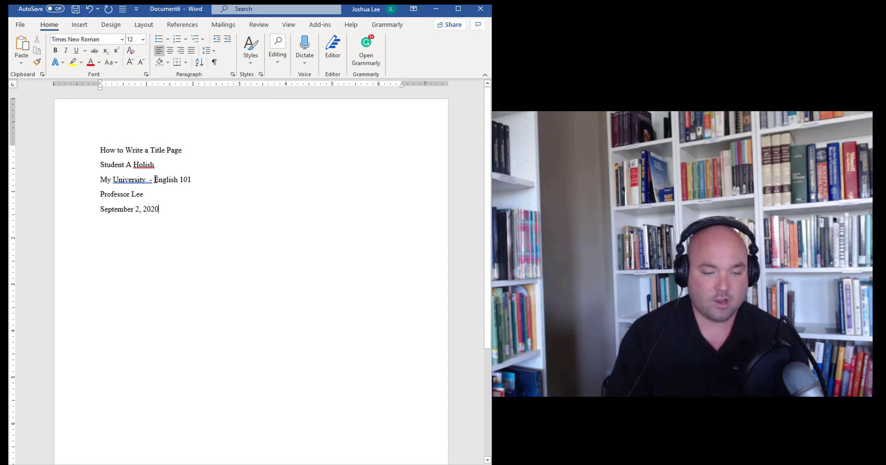
Change the font color of "English 101", the instructor line and the date line to red
left_click_drag(155, 179, 191, 179)
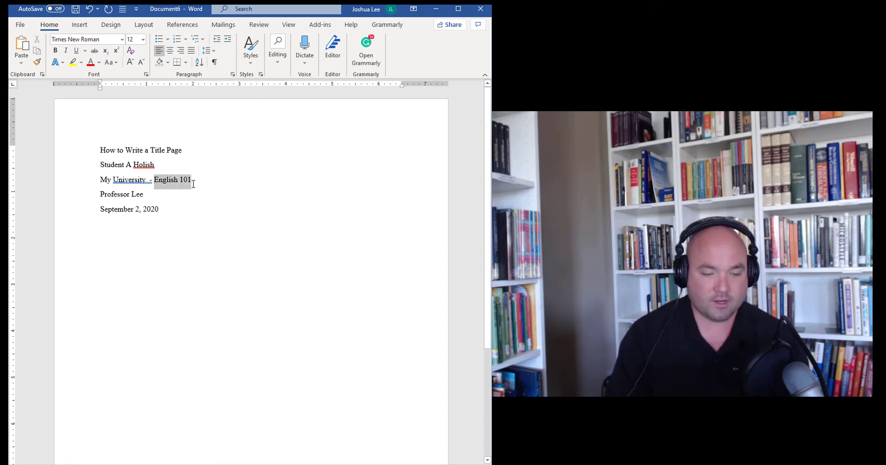
left_click(90, 61)
left_click_drag(101, 194, 139, 197)
left_click(91, 62)
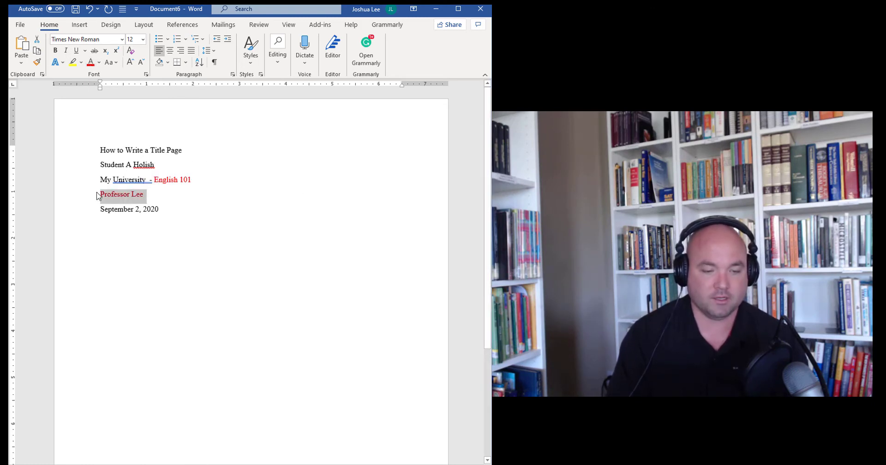
left_click(101, 204)
left_click_drag(101, 209, 162, 209)
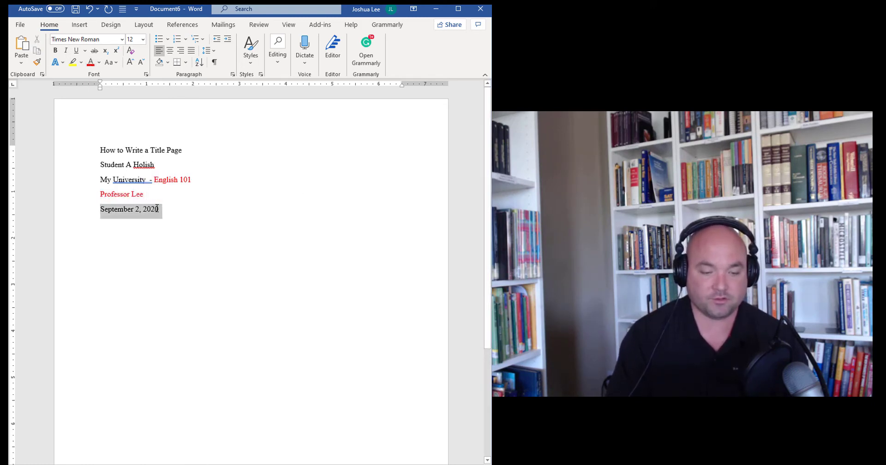
left_click(91, 63)
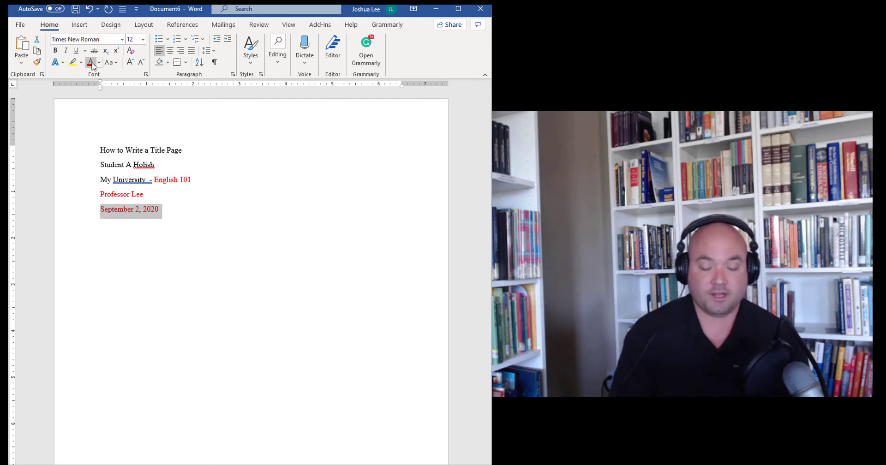
Center all five lines of the title block horizontally on the page
left_click_drag(103, 150, 171, 206)
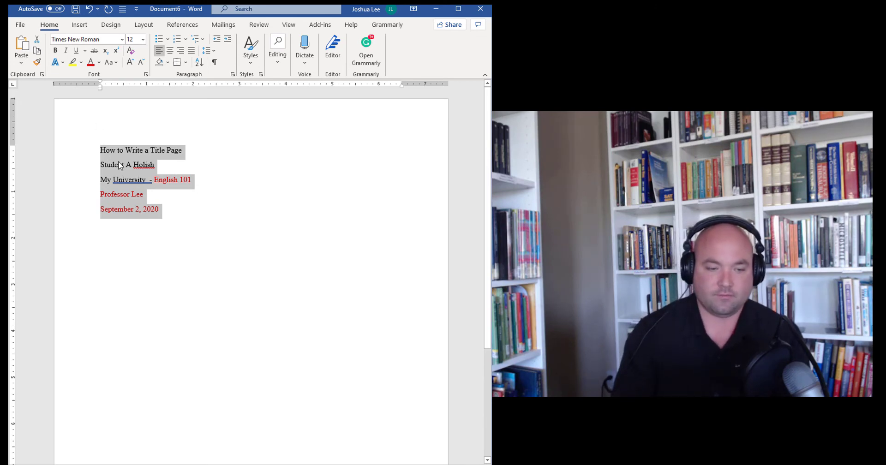
left_click(170, 50)
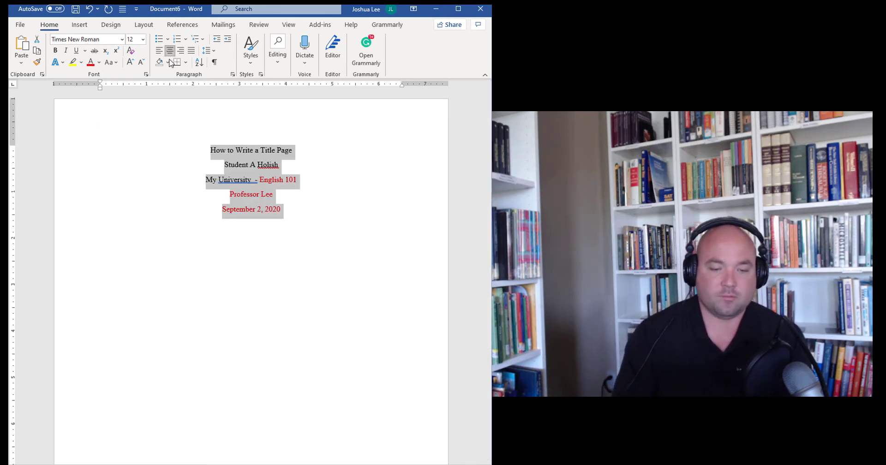
left_click(211, 151)
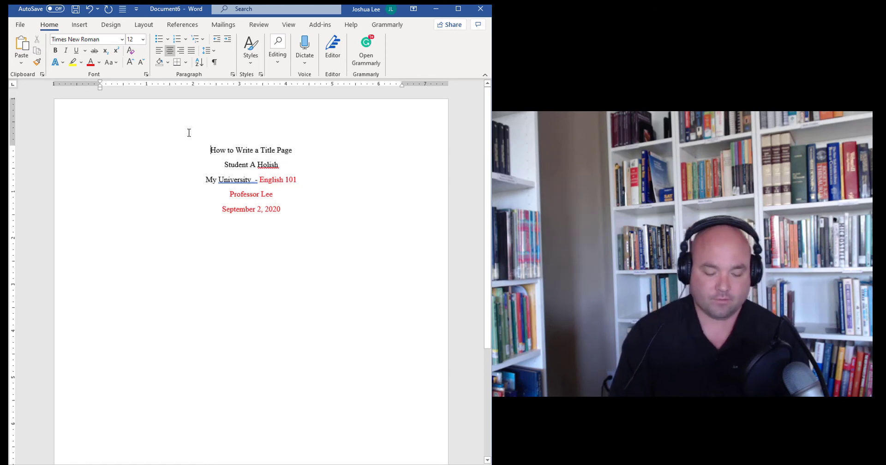
key("ctrl+a")
key("ctrl+l")
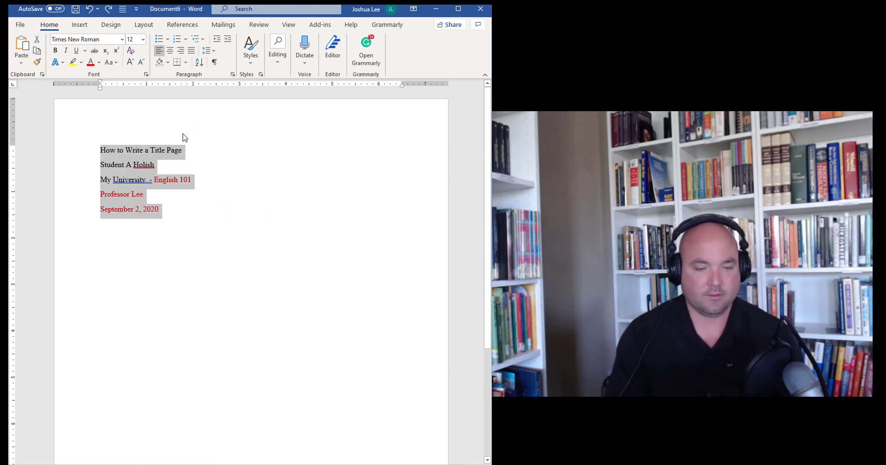
left_click(171, 51)
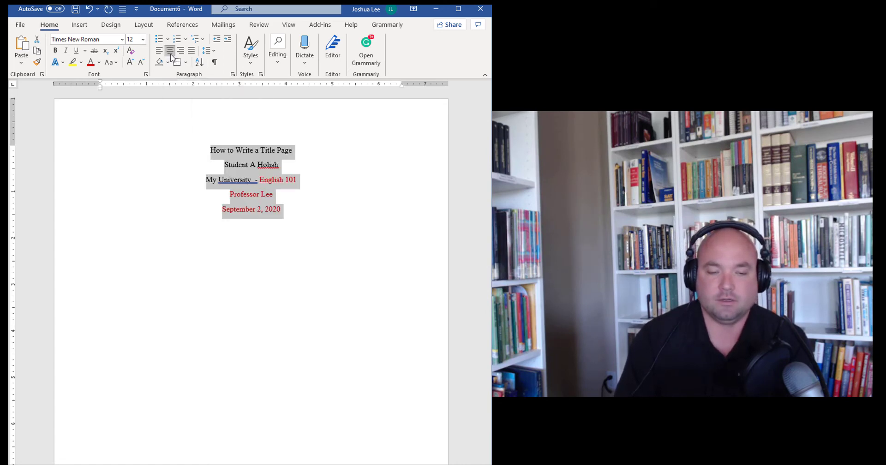
Insert ten blank lines above the title to move the whole title block down the page
left_click(210, 150)
key("Return")
key("Return")
key("Return")
key("Return")
key("Return")
key("Return")
key("Return")
key("Return")
key("Return")
key("Return")
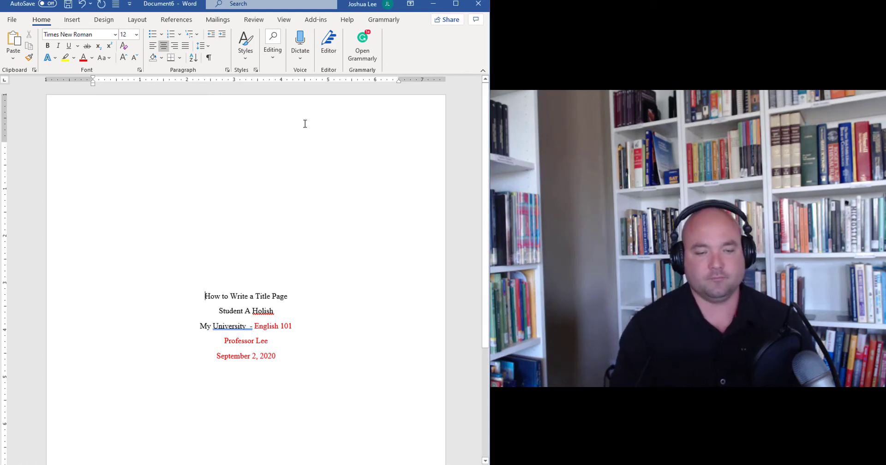
Insert a right-aligned page number in the header at the top of the page
double_click(305, 123)
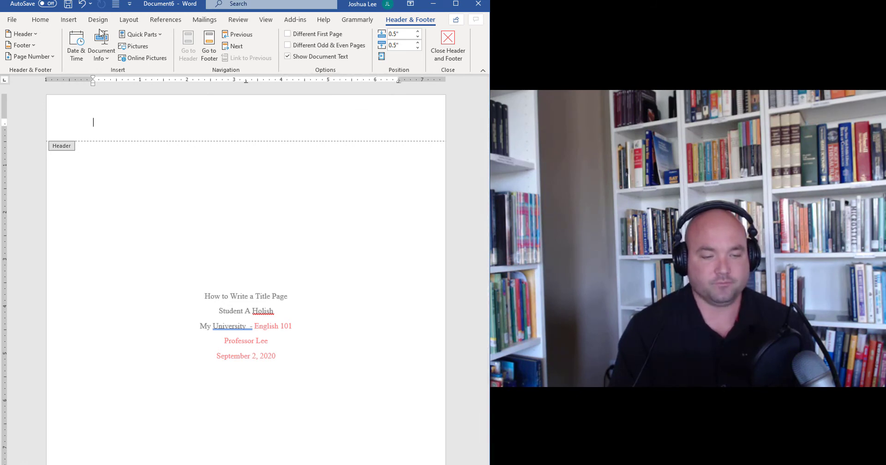
left_click(68, 19)
left_click(329, 56)
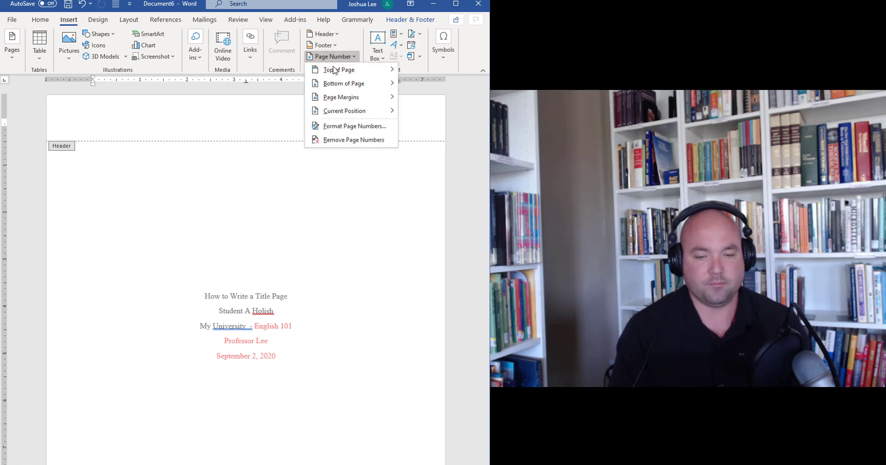
mouse_move(334, 70)
left_click(467, 212)
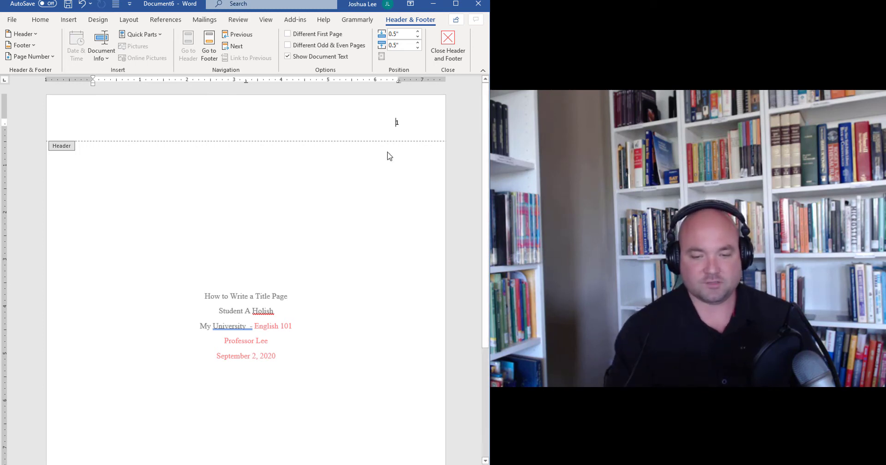
Leave the header and start a new page below the title block with a page break
double_click(389, 157)
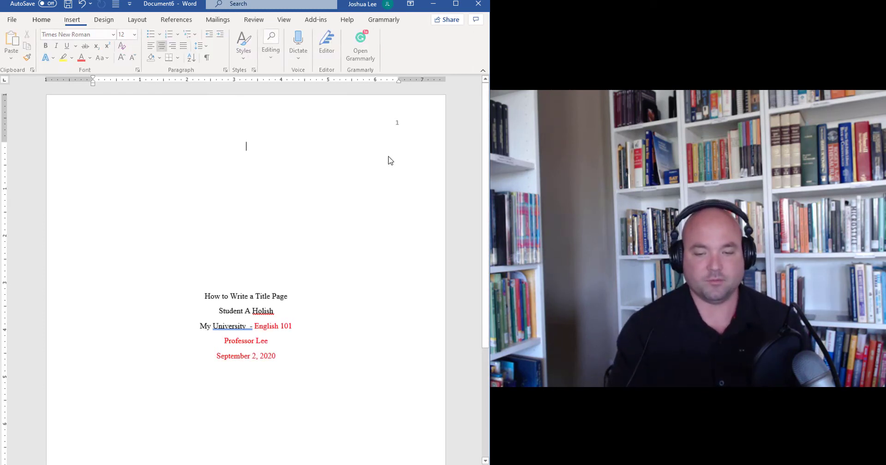
scroll(487, 193, "down", 5)
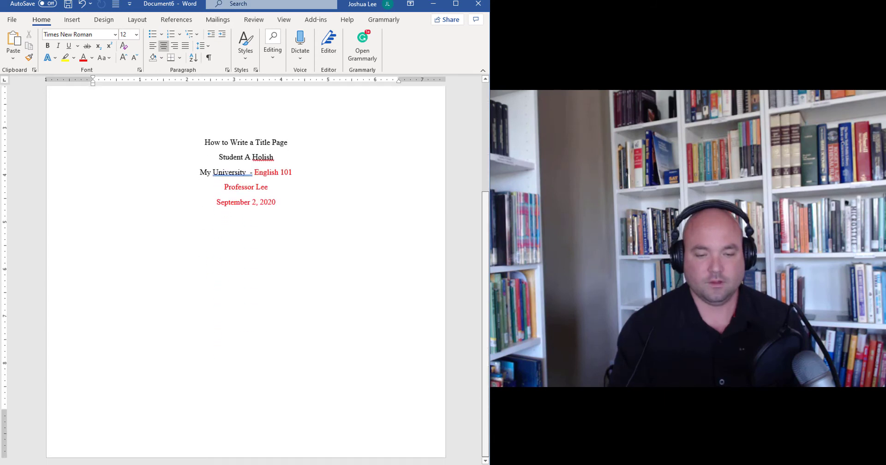
double_click(306, 374)
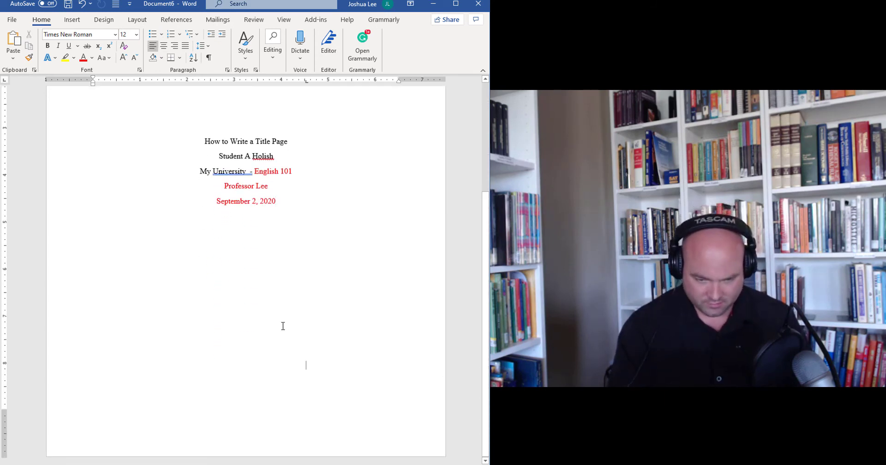
key("ctrl+Return")
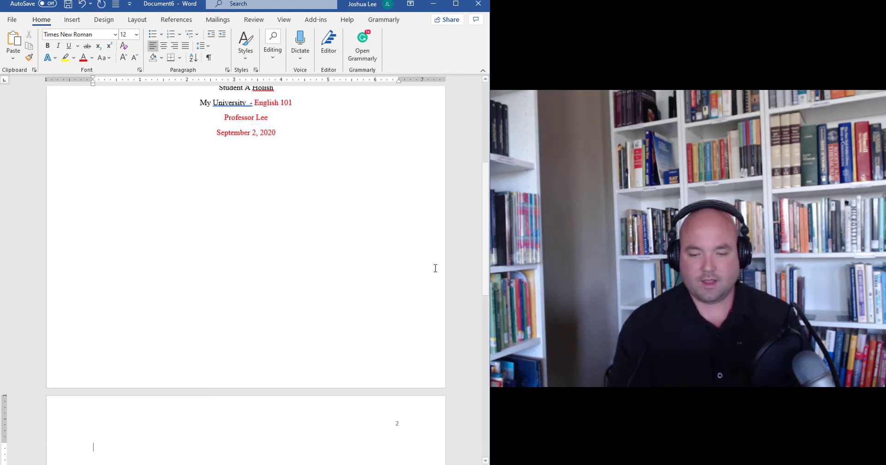
left_click_drag(488, 272, 488, 314)
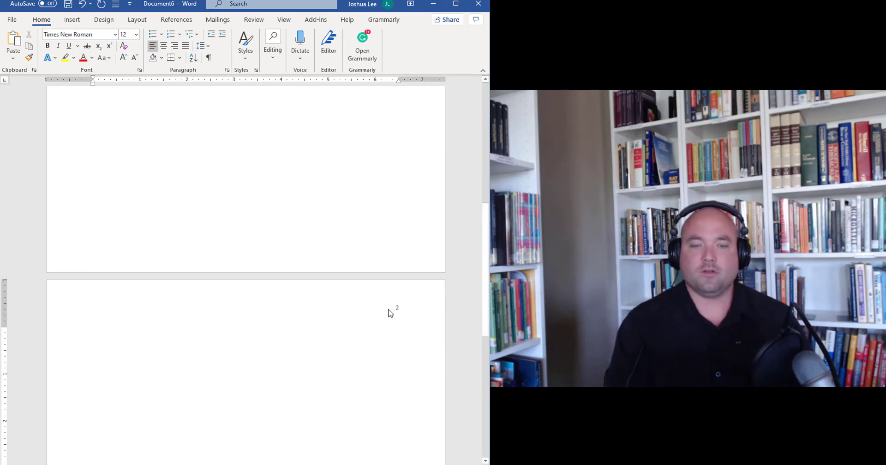
Add the running title "HOW TO WRITE AN APA TITLE PAGE" before the page number in the header
double_click(364, 317)
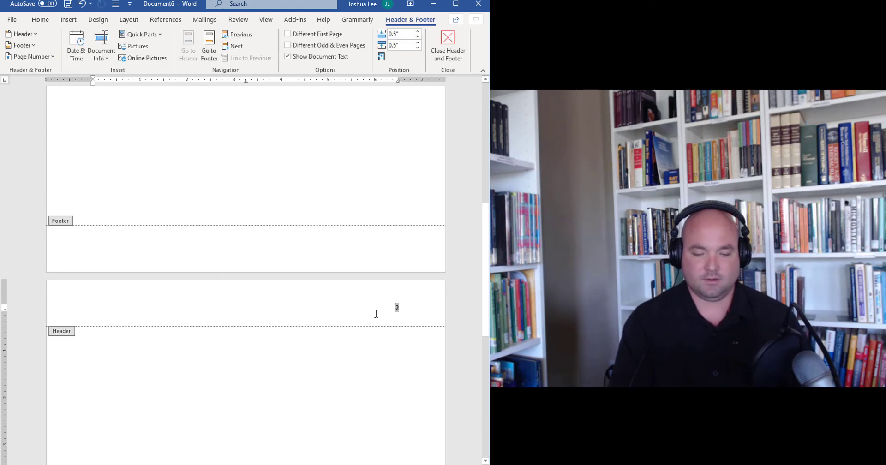
left_click(376, 314)
left_click(395, 308)
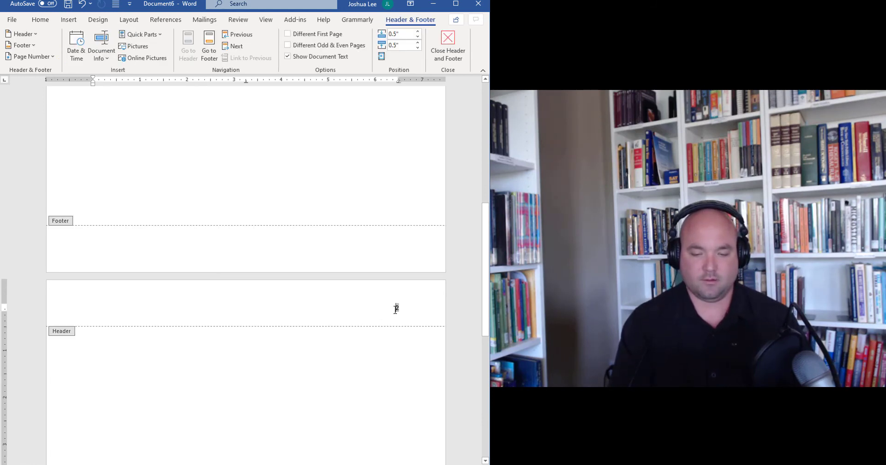
type("HOW TO WR")
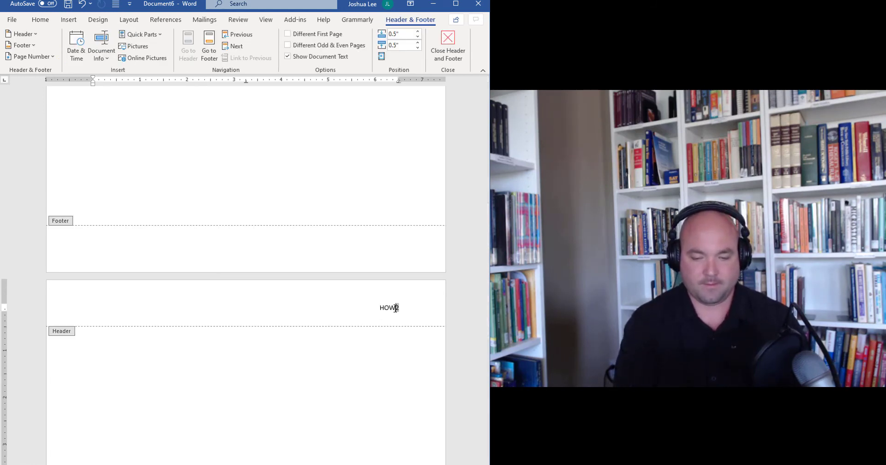
type("ITE A")
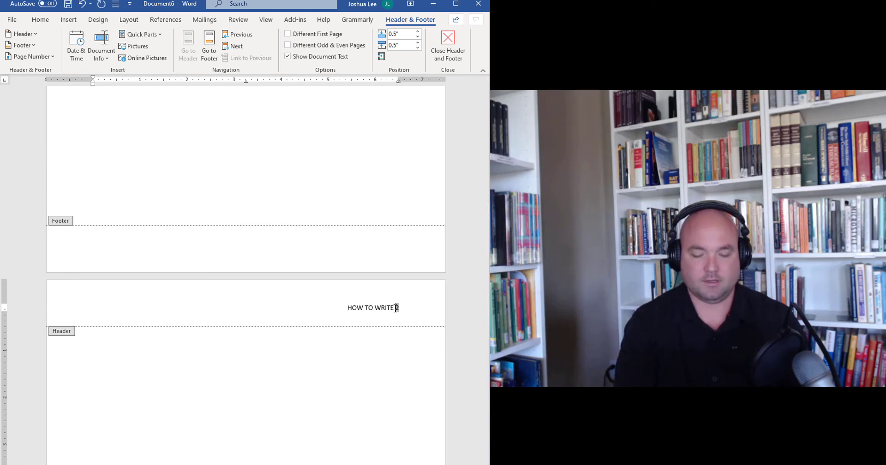
type("N APA")
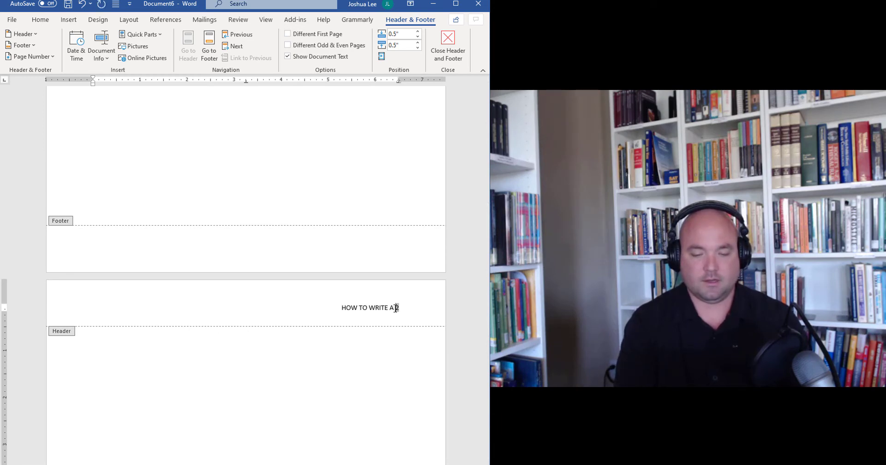
type(" TITLE PAGE")
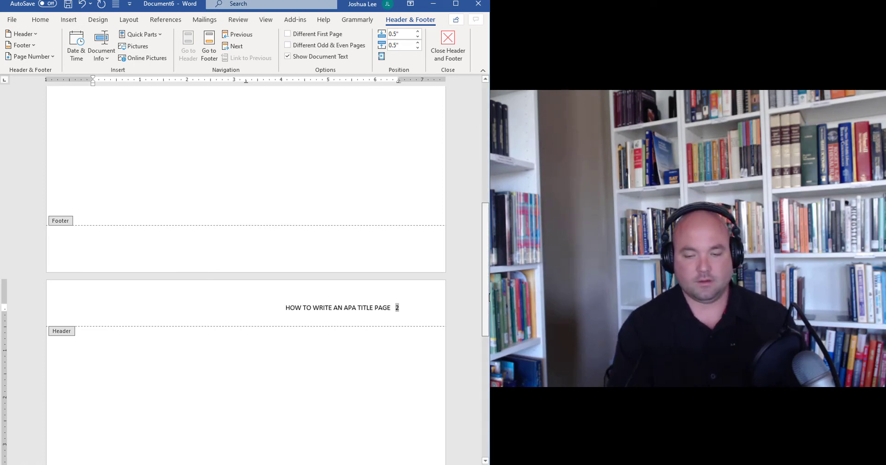
double_click(440, 351)
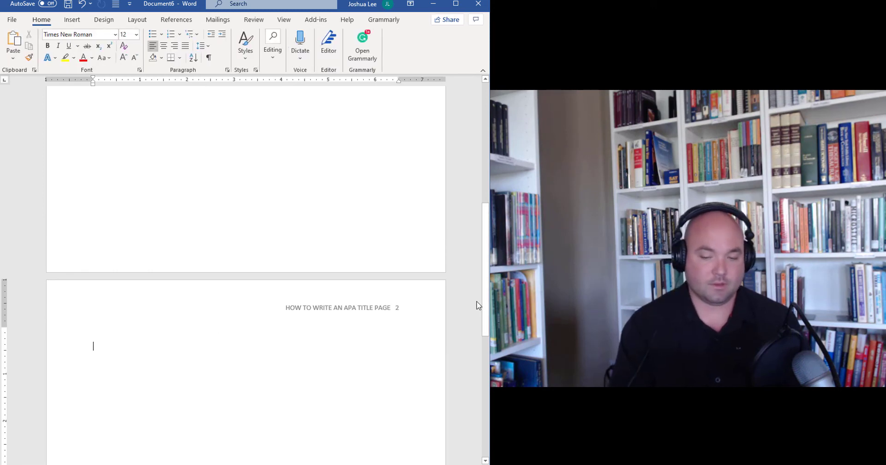
Change the title on the first page to "How to Write an APA Title Page"
left_click_drag(484, 300, 469, 130)
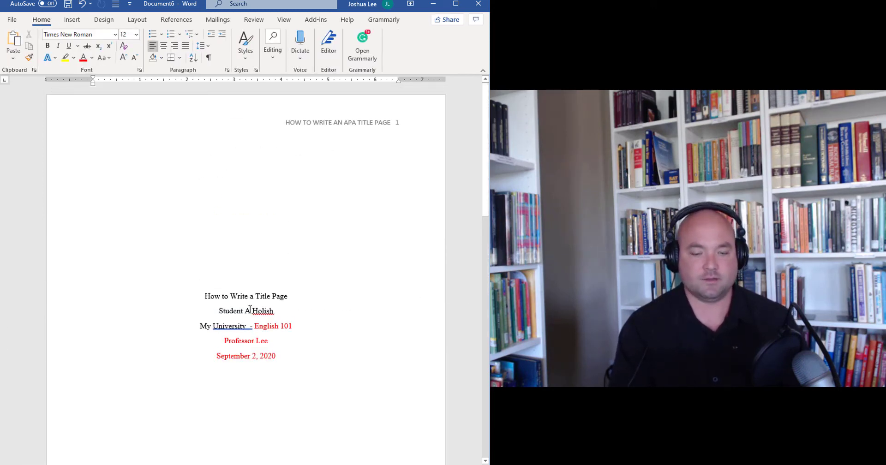
left_click(254, 296)
type("n")
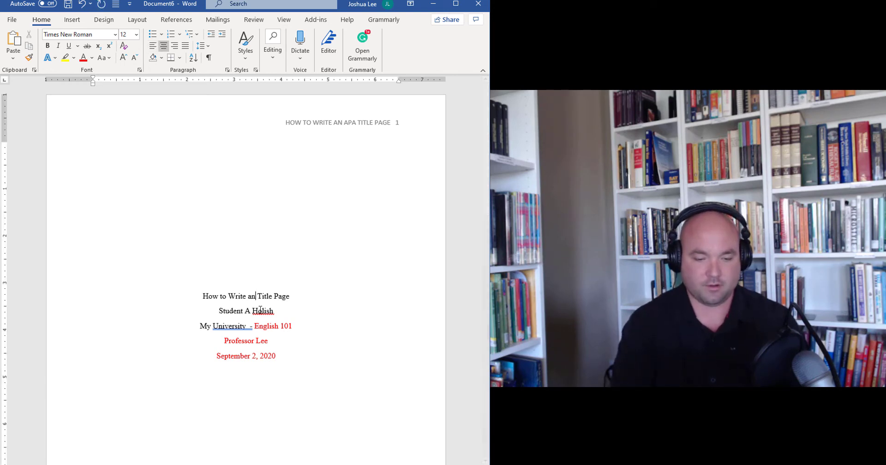
type(" APA")
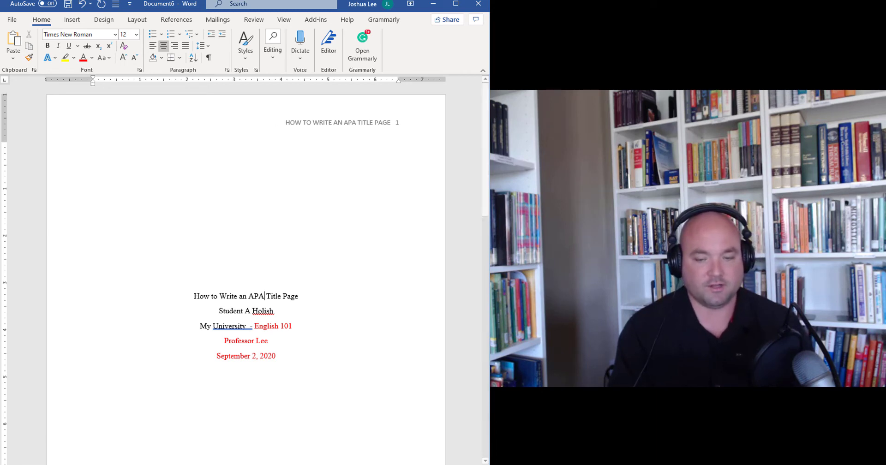
Give the first page a different header from the one used on page 2
left_click_drag(485, 178, 485, 336)
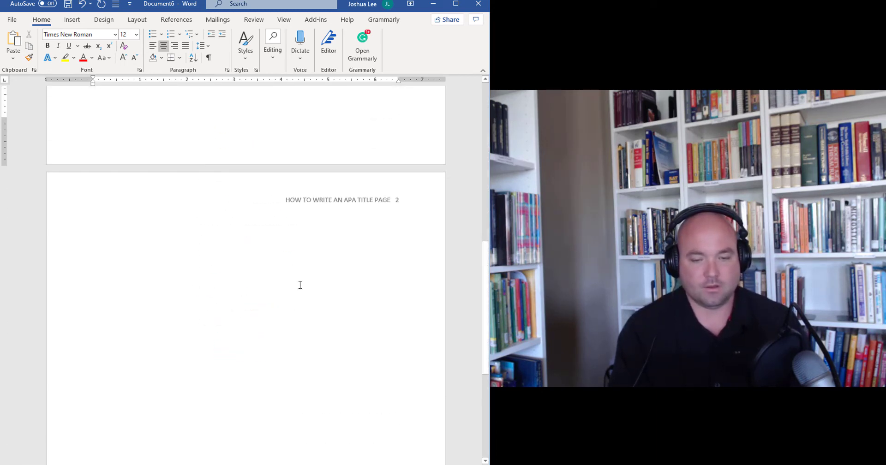
double_click(334, 205)
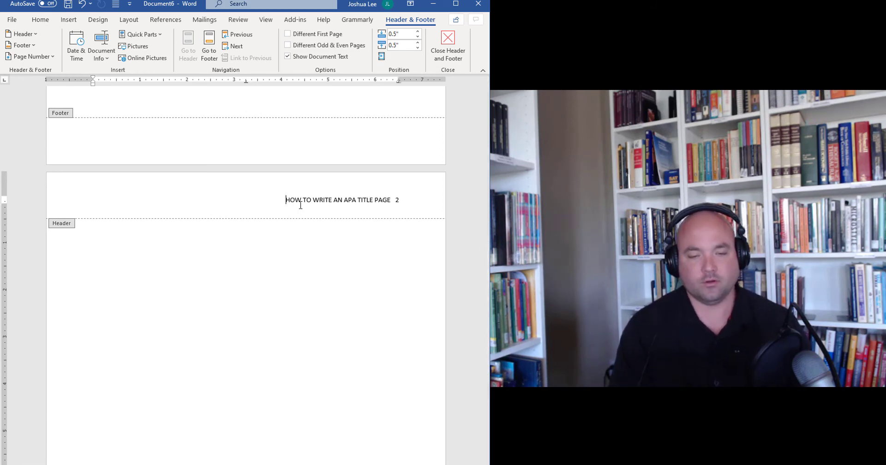
left_click(294, 37)
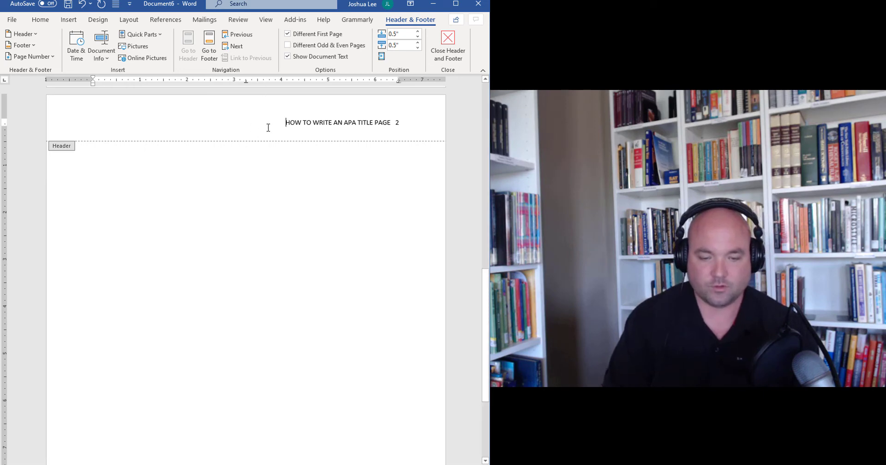
Move the running title in the page 2 header to the left margin, keep the page number at the right margin, and leave the header
left_click(282, 127)
left_click(286, 124)
key("BackSpace")
key("BackSpace")
key("BackSpace")
key("BackSpace")
key("BackSpace")
key("BackSpace")
key("BackSpace")
key("BackSpace")
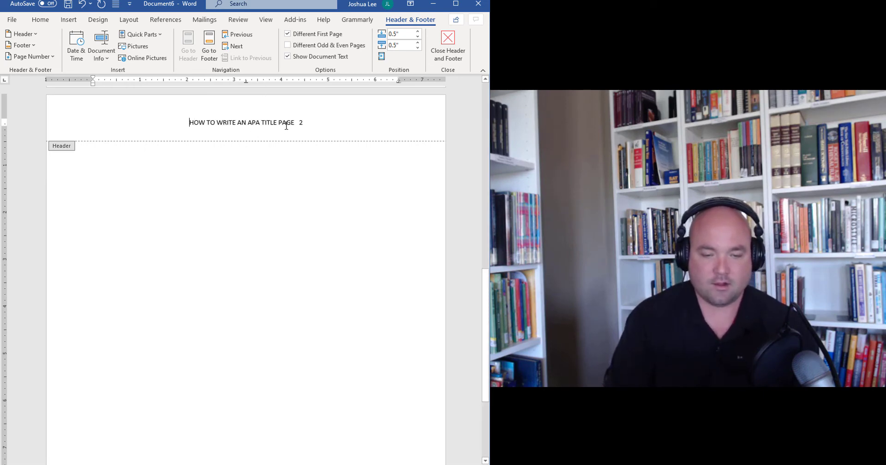
left_click(204, 123)
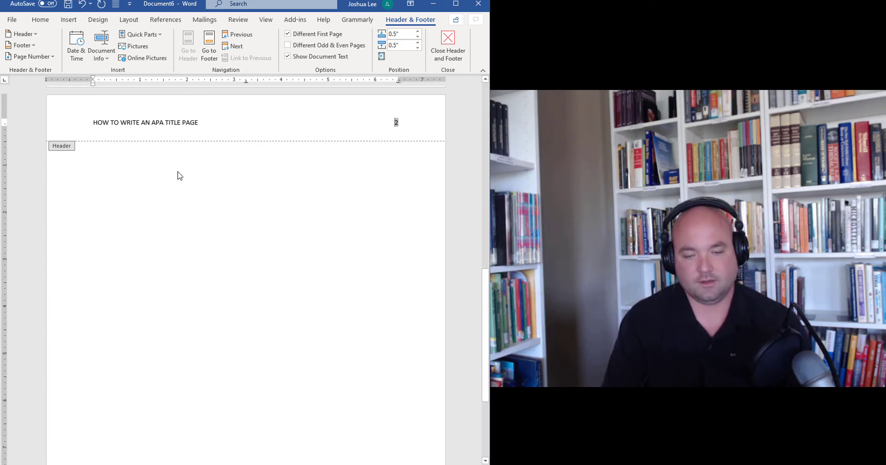
double_click(393, 341)
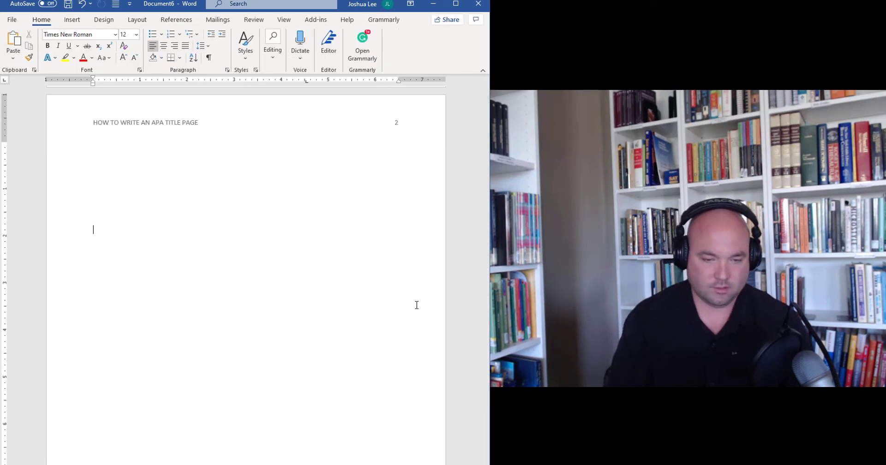
Add blank lines down page 2 until the document continues onto a third page
scroll(417, 305, "down", 2)
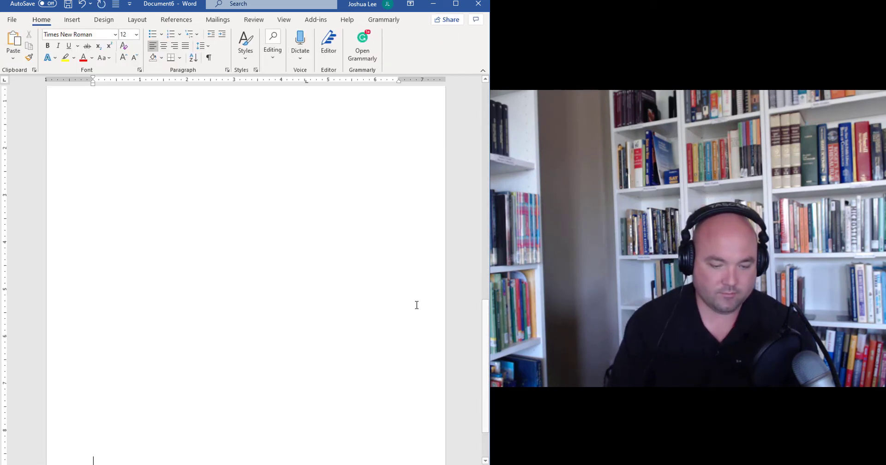
key("Return")
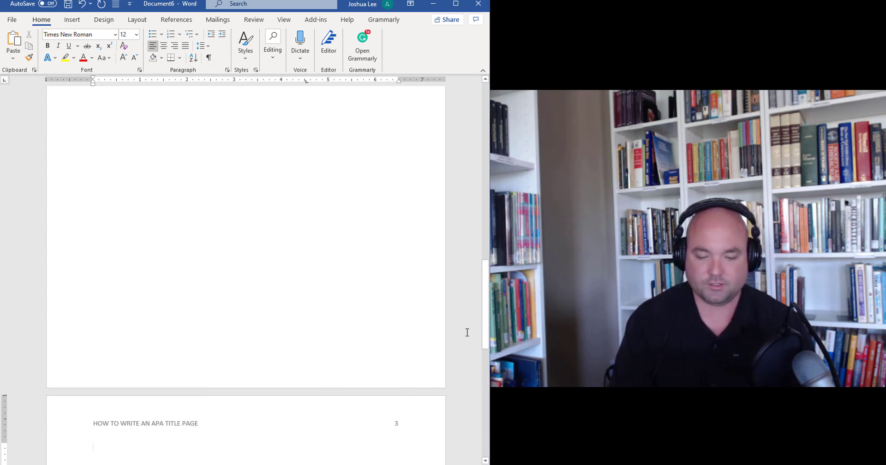
left_click(486, 315)
scroll(478, 176, "up", 6)
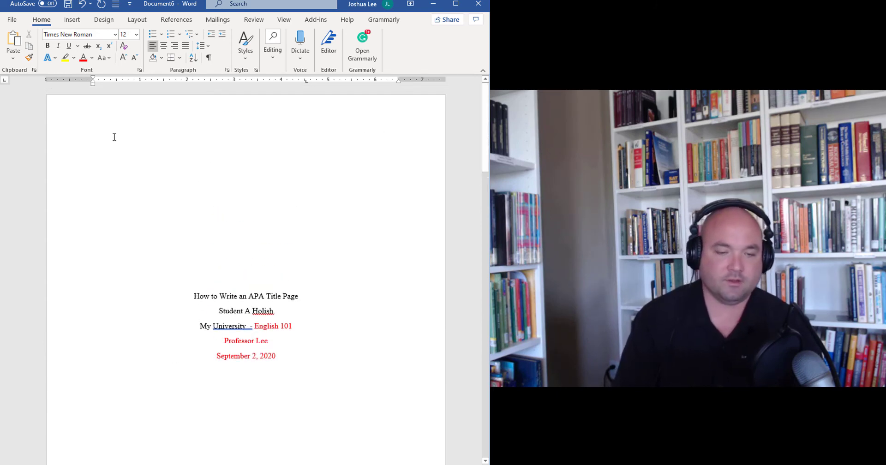
Insert a right-aligned Plain Number 3 page number at the top of the title page in the first page header
double_click(161, 126)
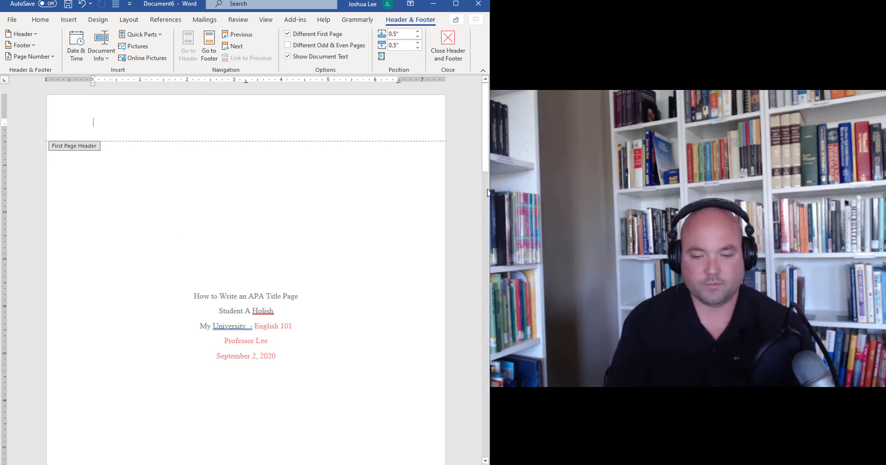
scroll(377, 226, "down", 9)
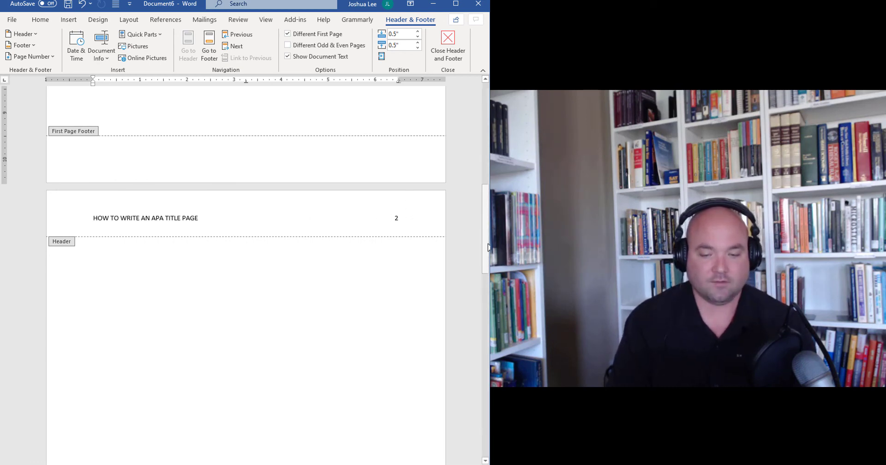
left_click_drag(486, 245, 486, 143)
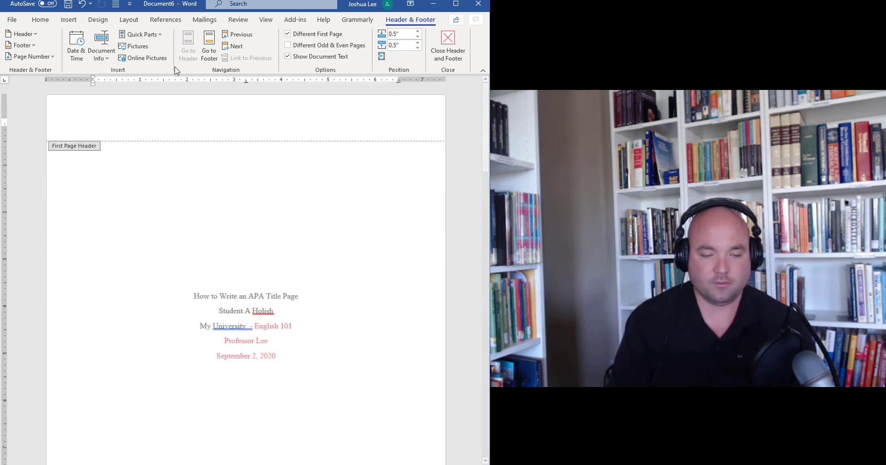
double_click(162, 182)
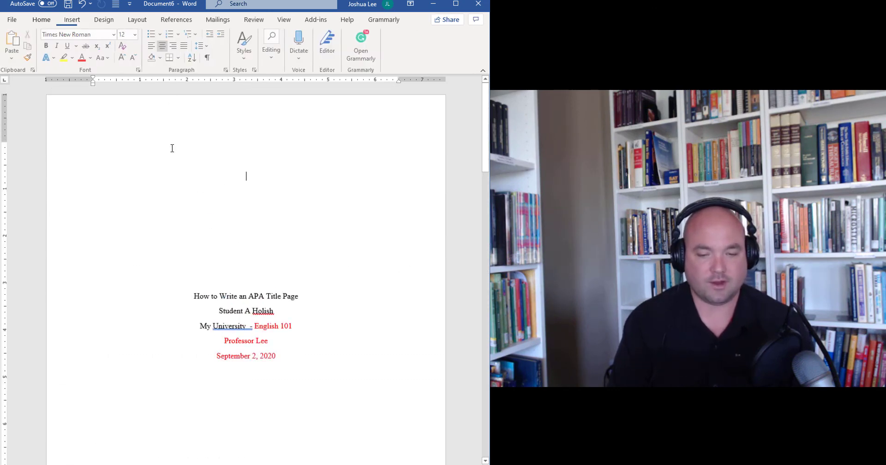
double_click(183, 112)
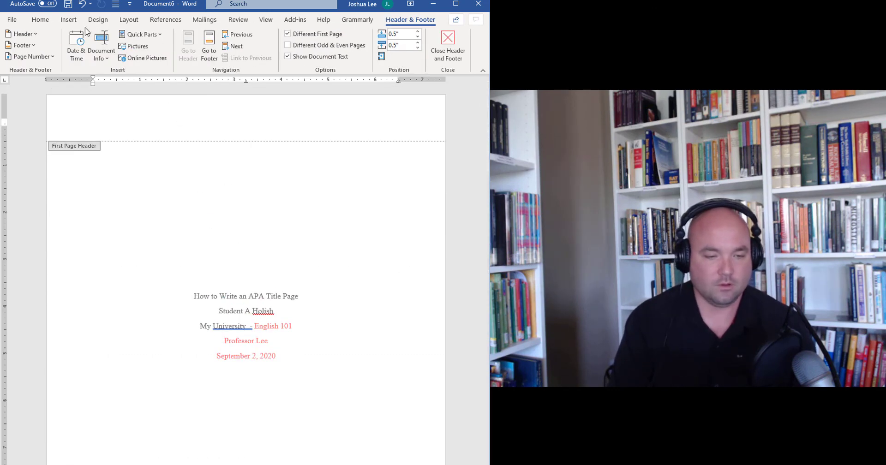
left_click(65, 22)
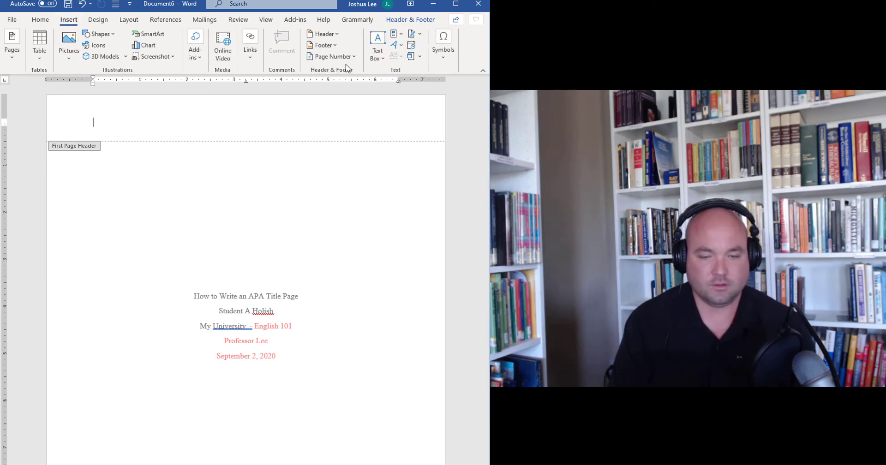
left_click(334, 56)
mouse_move(366, 74)
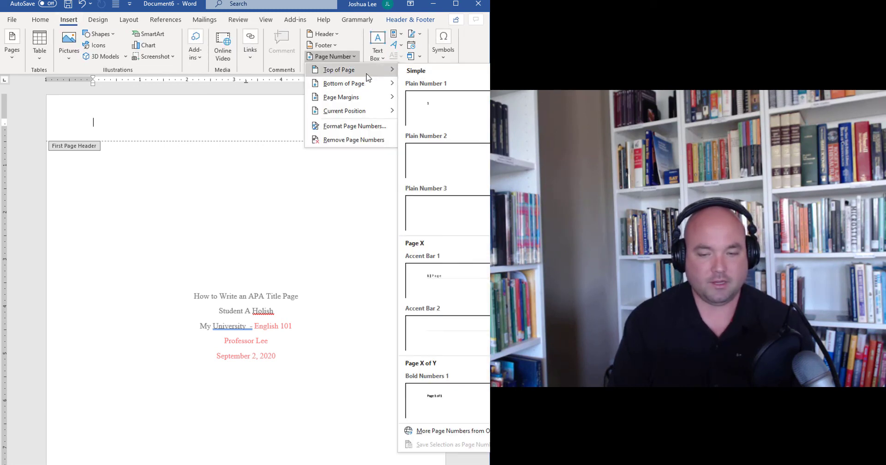
left_click(445, 210)
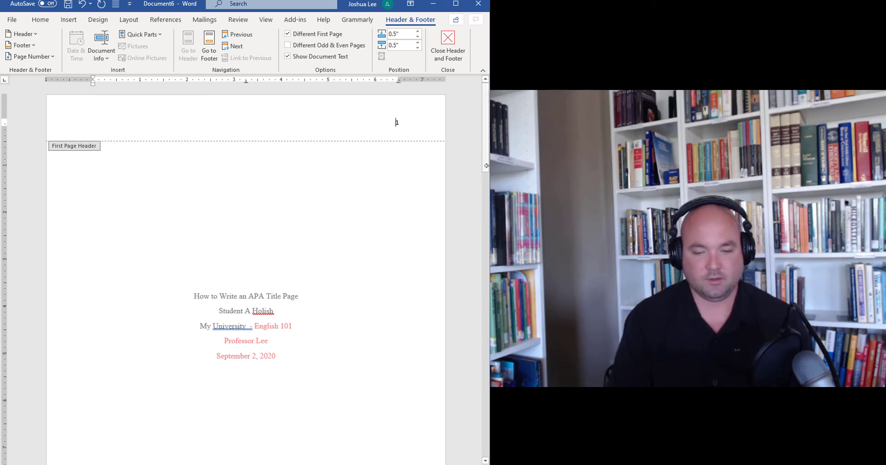
Add "Running Head: HOW TO WRITE AN APA TITLE PAGE" at the left margin of the first page header, keep the page number right-aligned, and leave the header
left_click_drag(485, 161, 486, 318)
left_click_drag(486, 285, 485, 134)
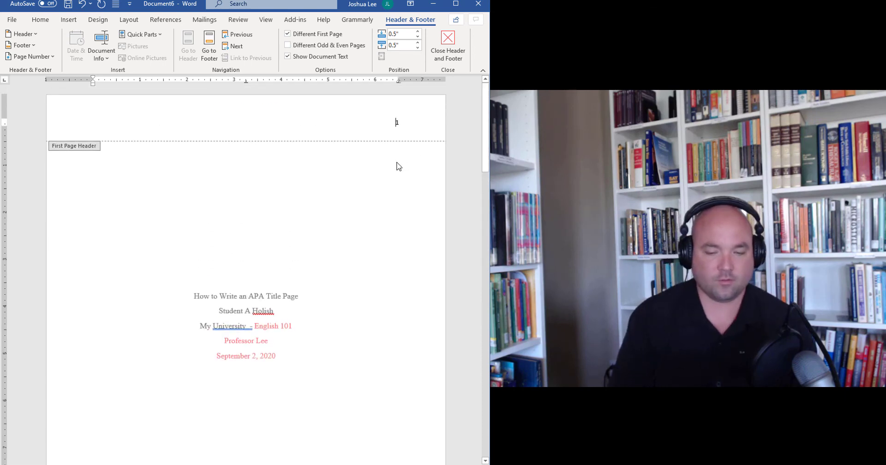
type("R")
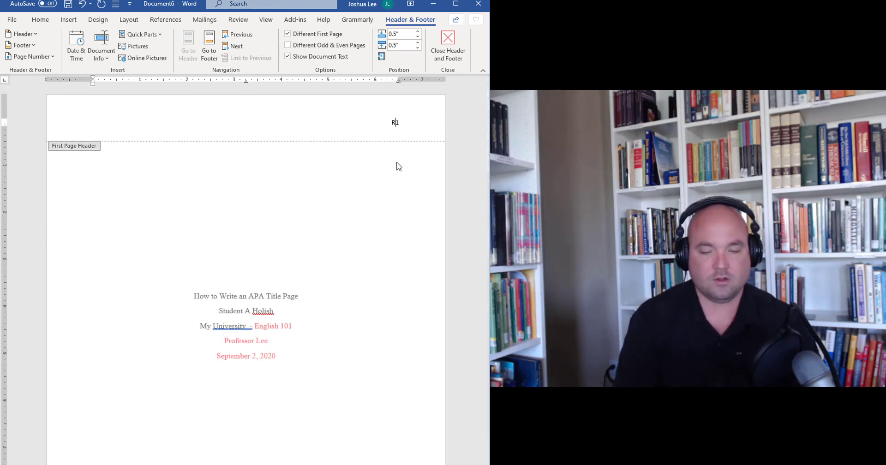
type("unning ")
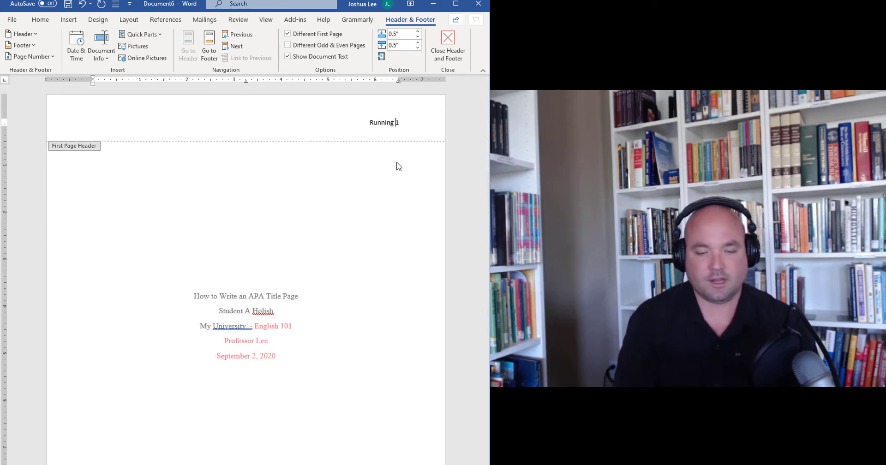
type("Head:")
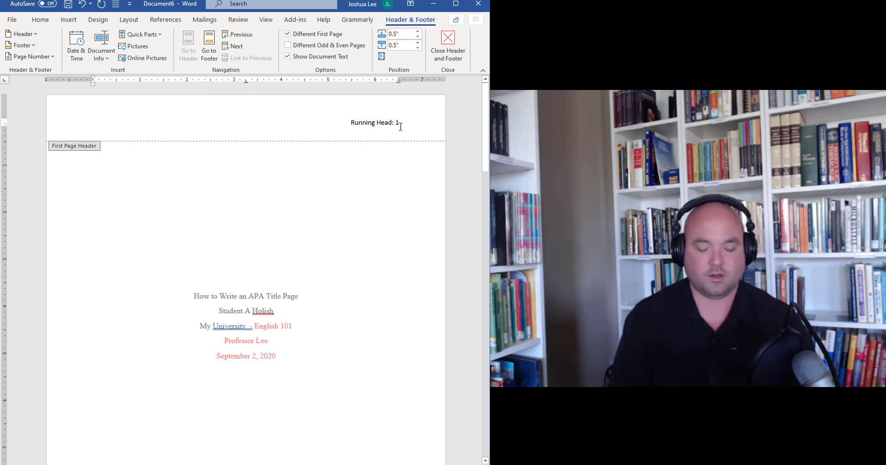
type("HOW ")
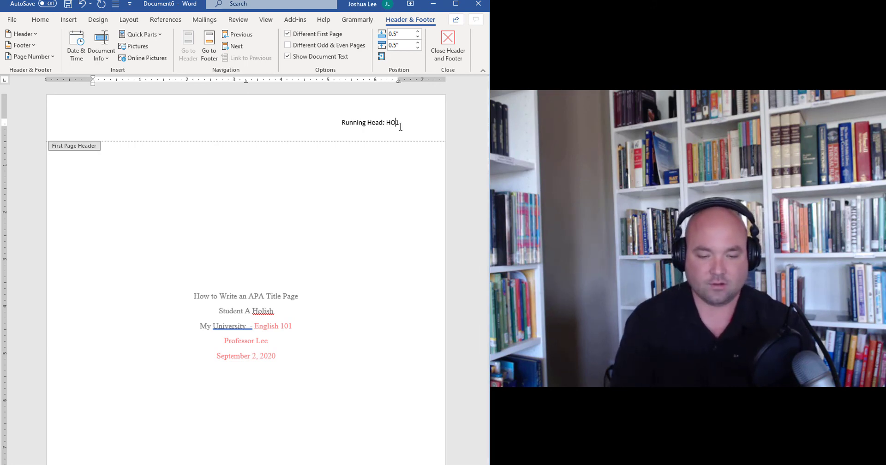
type("TO WRITE ")
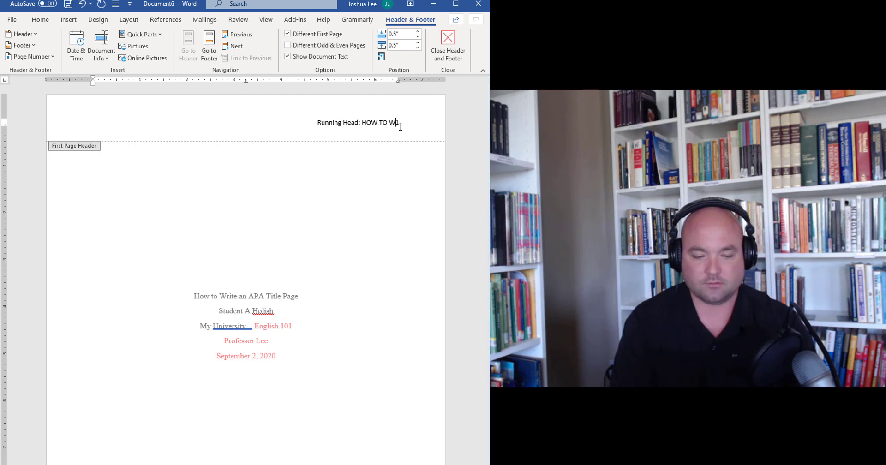
type("AN APA TITLE ")
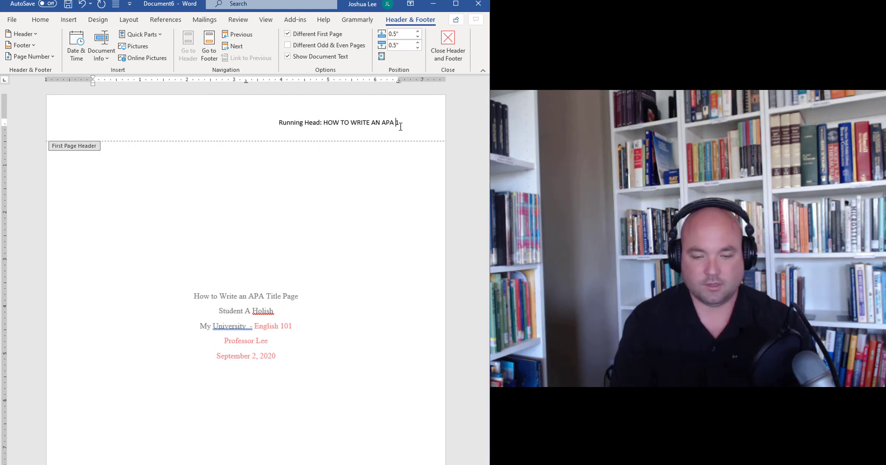
type("PAGE")
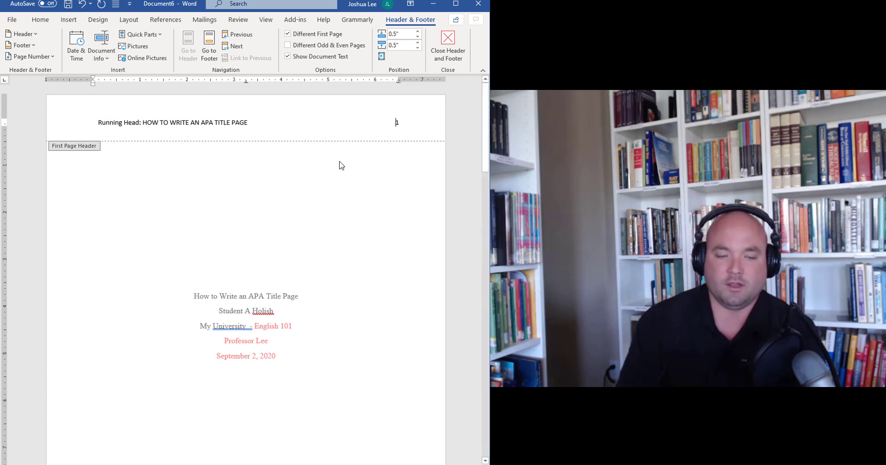
double_click(329, 189)
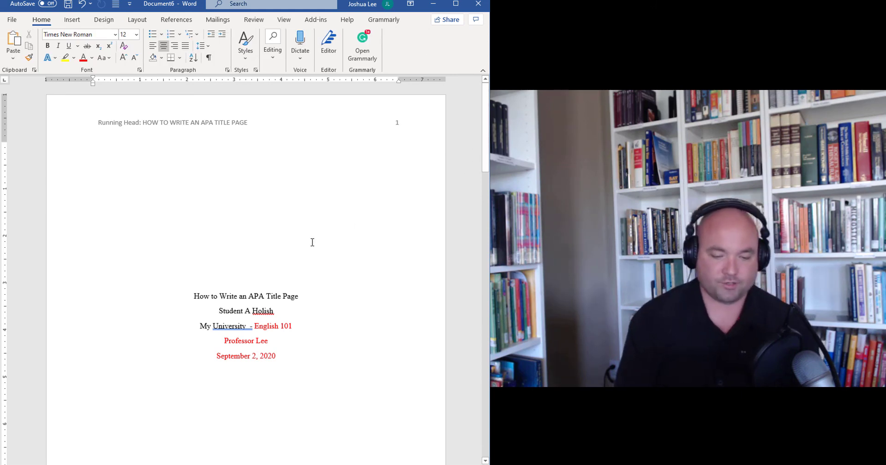
Review the title block and first page header, and compare them with the header on the following pages
left_click_drag(191, 297, 280, 356)
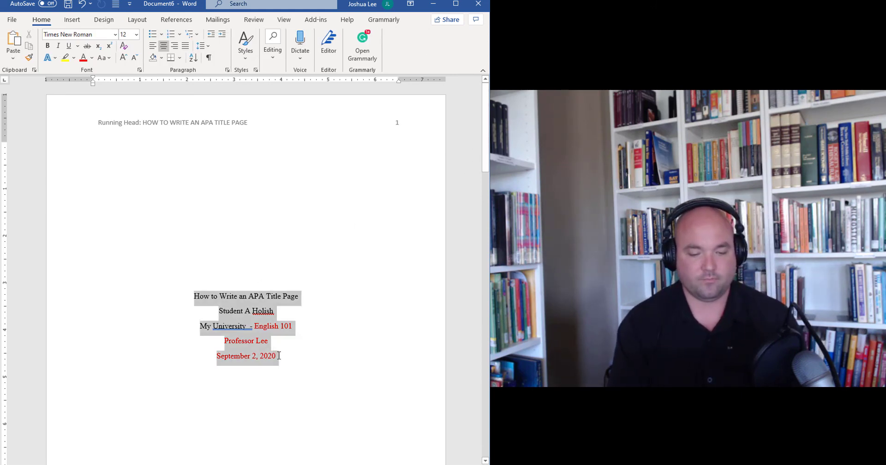
left_click(353, 251)
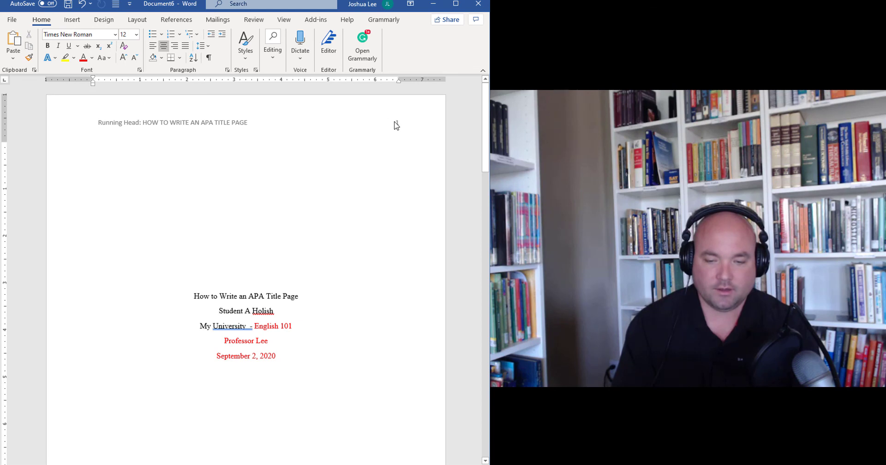
left_click_drag(486, 133, 486, 235)
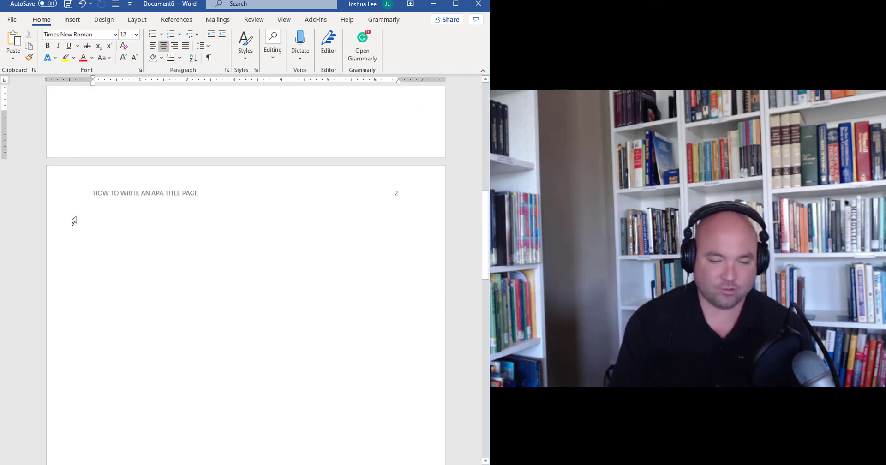
left_click(97, 200)
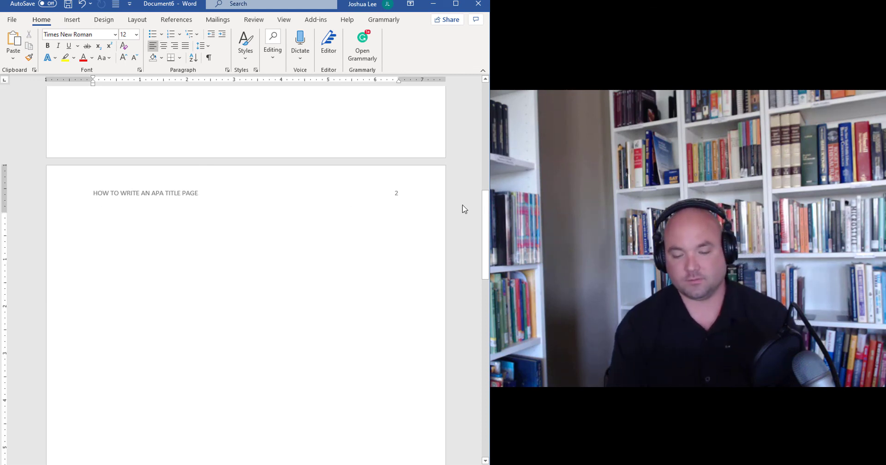
left_click_drag(485, 208, 486, 342)
left_click_drag(485, 383, 470, 119)
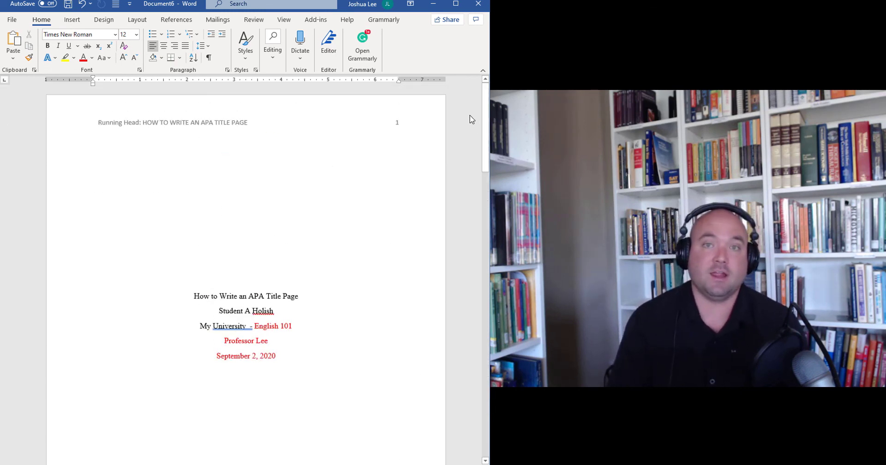